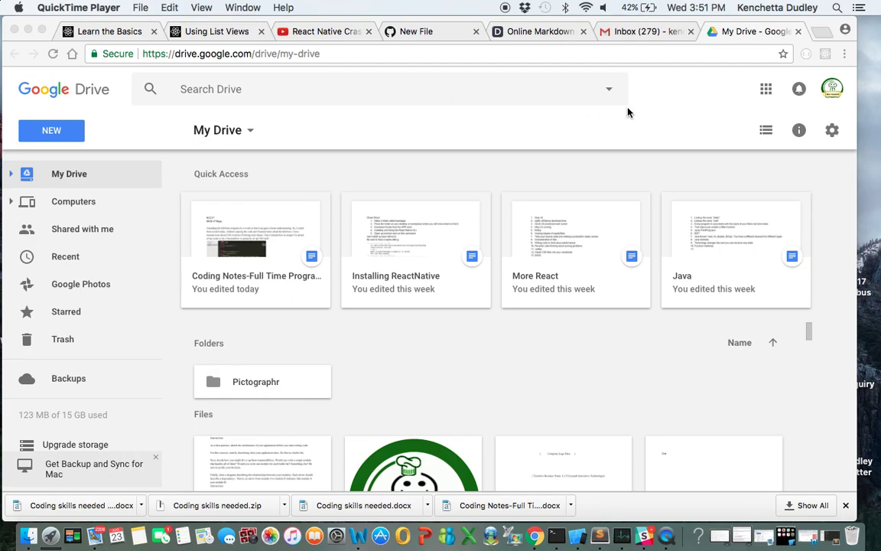
- Scroll My Drive down to the Files grid with the Coding skills needed document
{"action": "scroll", "coordinate": [595, 355], "scroll_direction": "down", "scroll_amount": 5}
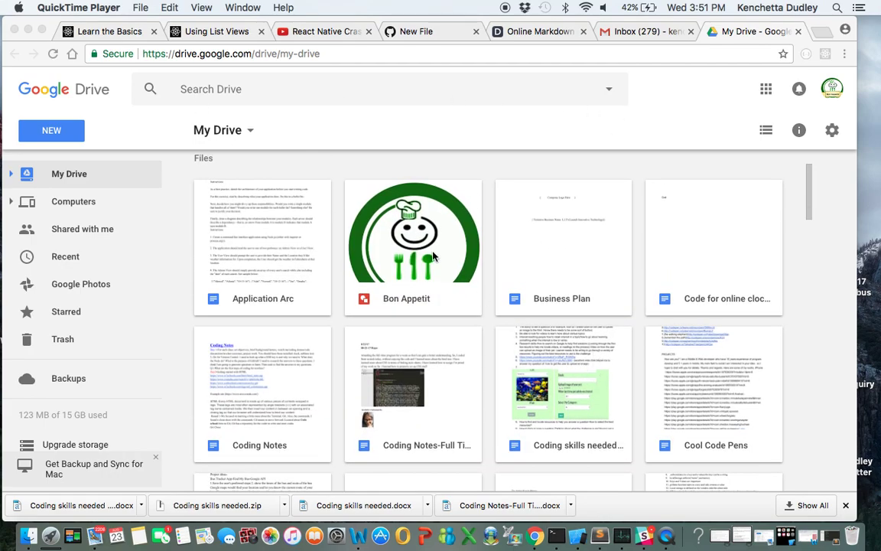
- Bring Chrome forward and open the Coding skills needed tile in Google Docs
{"action": "left_click", "coordinate": [571, 398]}
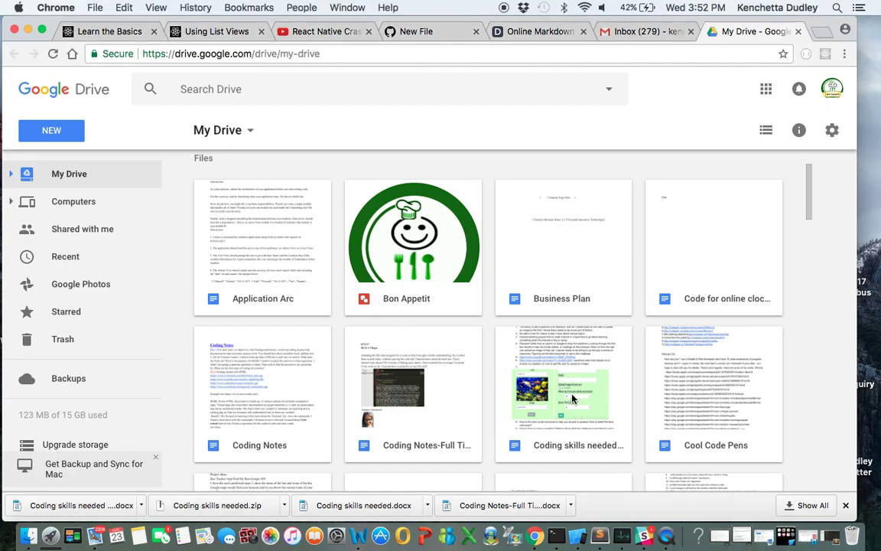
{"action": "left_click", "coordinate": [572, 399]}
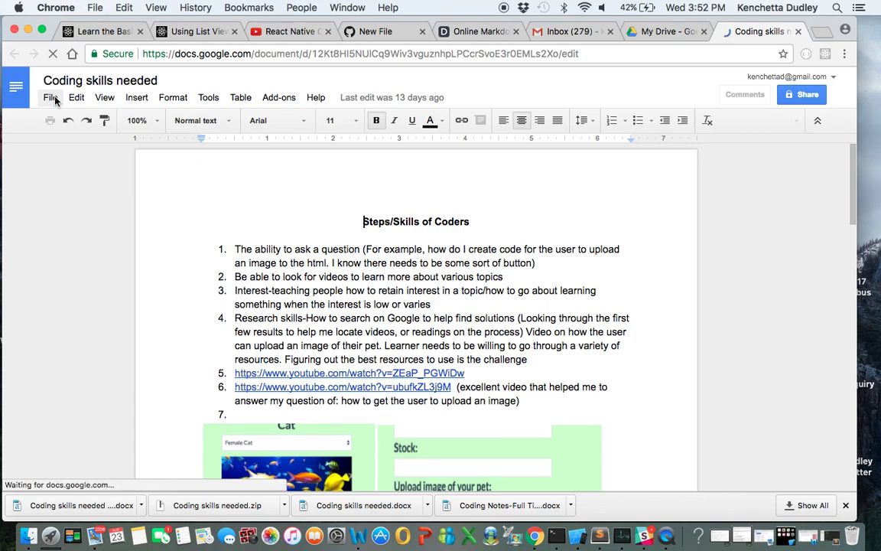
- Download Coding skills needed as Web Page (.html, zipped) and shift Chrome right
{"action": "left_click", "coordinate": [50, 98]}
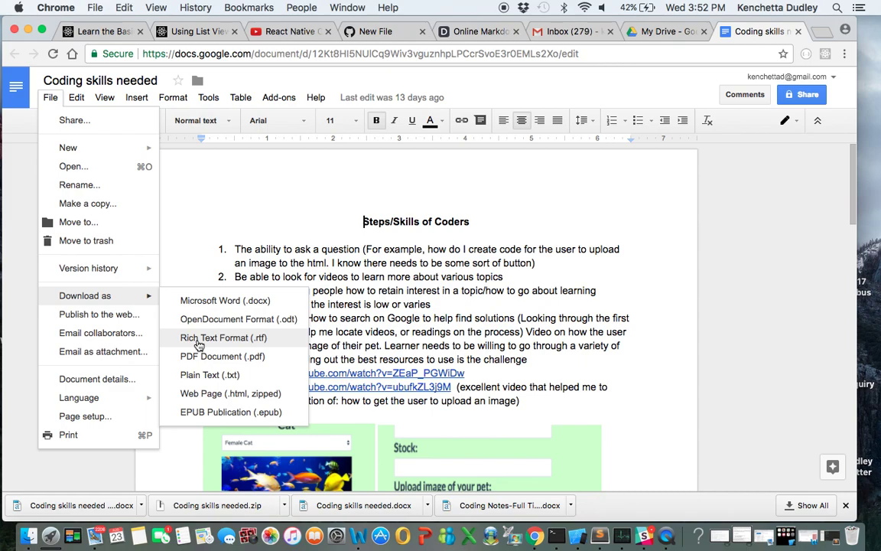
{"action": "left_click", "coordinate": [231, 395]}
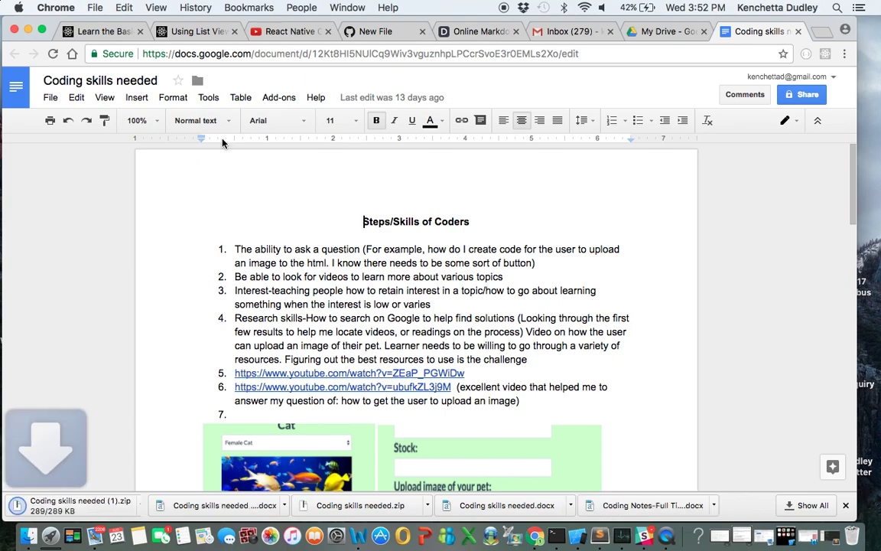
{"action": "mouse_move", "coordinate": [54, 27]}
{"action": "left_mouse_down"}
{"action": "mouse_move", "coordinate": [119, 25]}
{"action": "mouse_move", "coordinate": [96, 25]}
{"action": "left_mouse_up"}
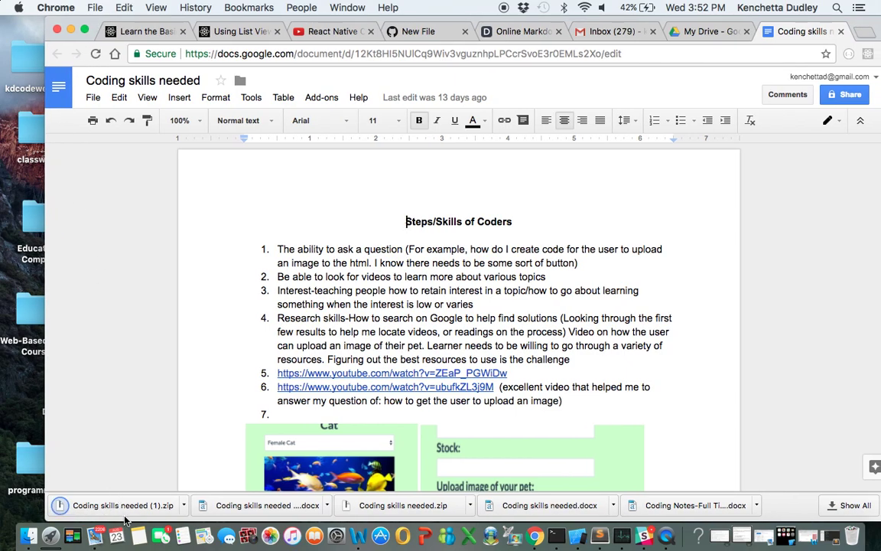
- Open a Finder window on Downloads and select Coding skills needed.zip
{"action": "left_click", "coordinate": [30, 540]}
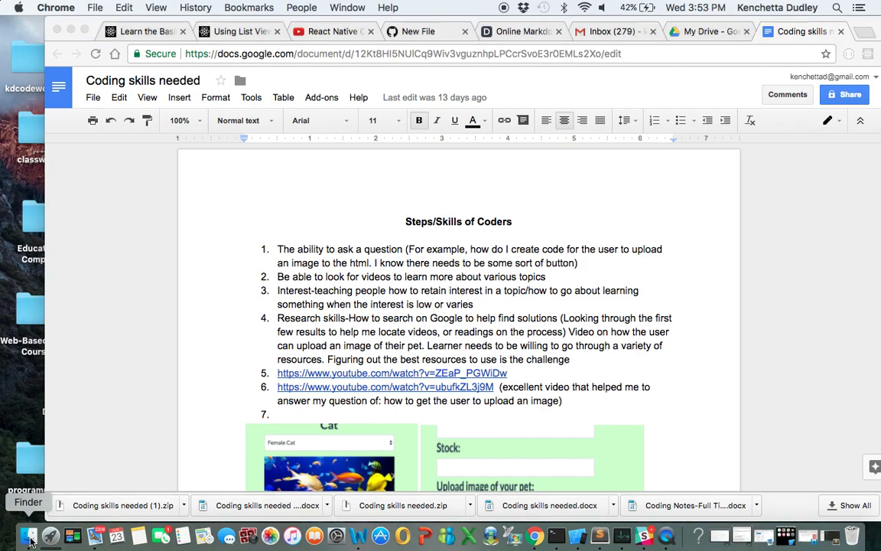
{"action": "left_click", "coordinate": [30, 540]}
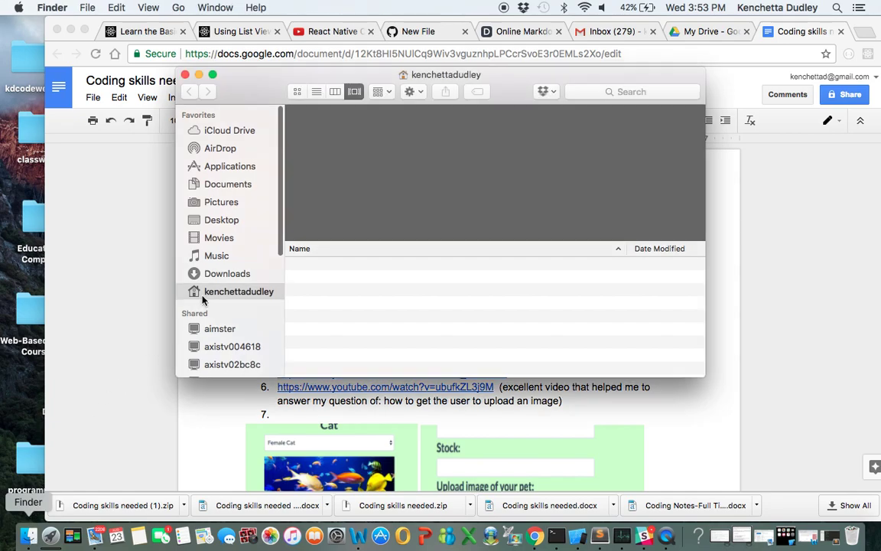
{"action": "left_click", "coordinate": [220, 281]}
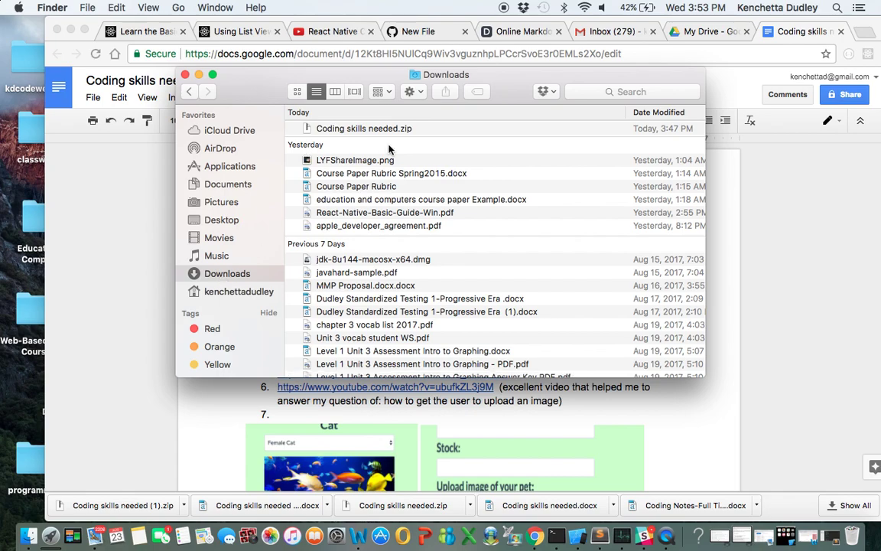
{"action": "left_click", "coordinate": [385, 131]}
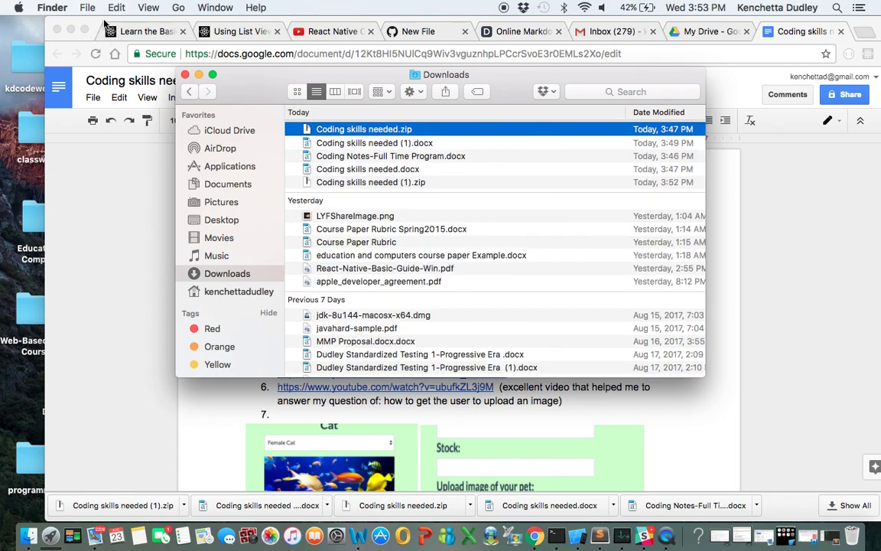
- Move Chrome further right and drag Coding skills needed.zip onto the desktop
{"action": "left_click", "coordinate": [102, 23]}
{"action": "left_click_drag", "start_coordinate": [102, 24], "coordinate": [215, 24]}
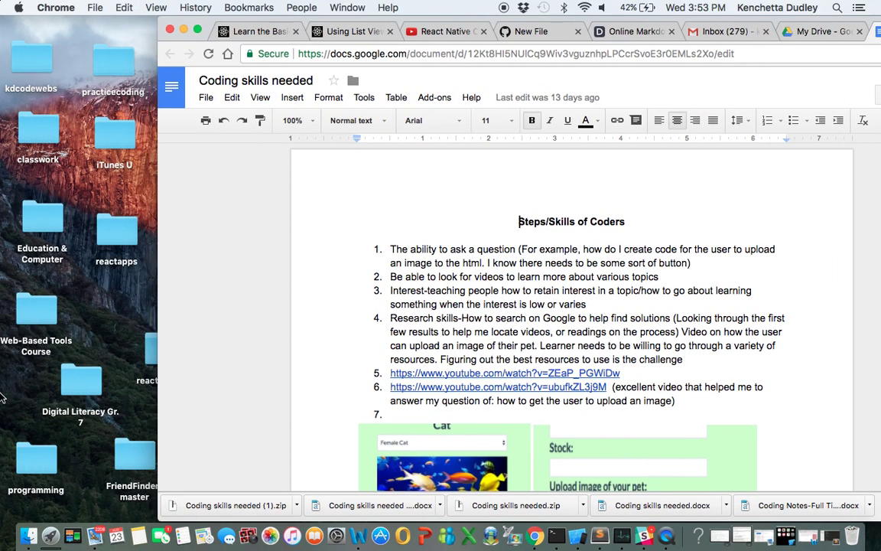
{"action": "left_click", "coordinate": [29, 535]}
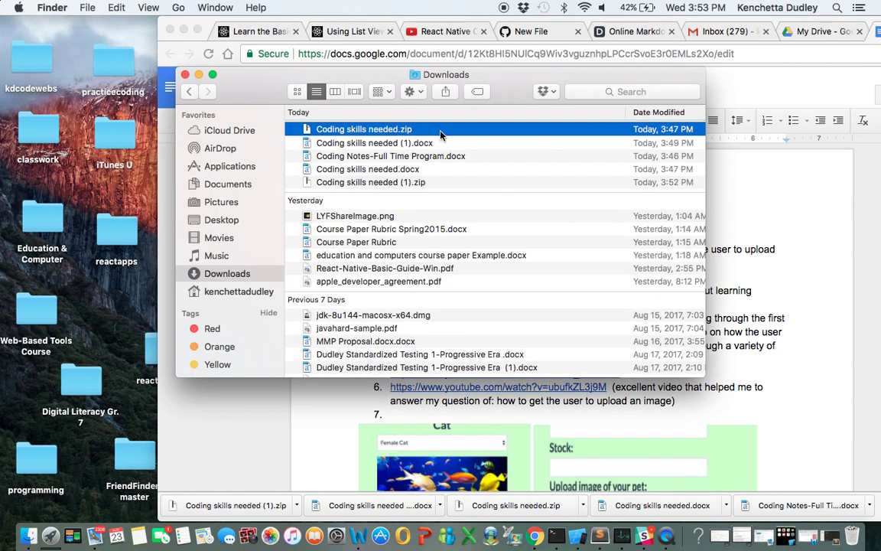
{"action": "left_click_drag", "start_coordinate": [430, 131], "coordinate": [156, 252]}
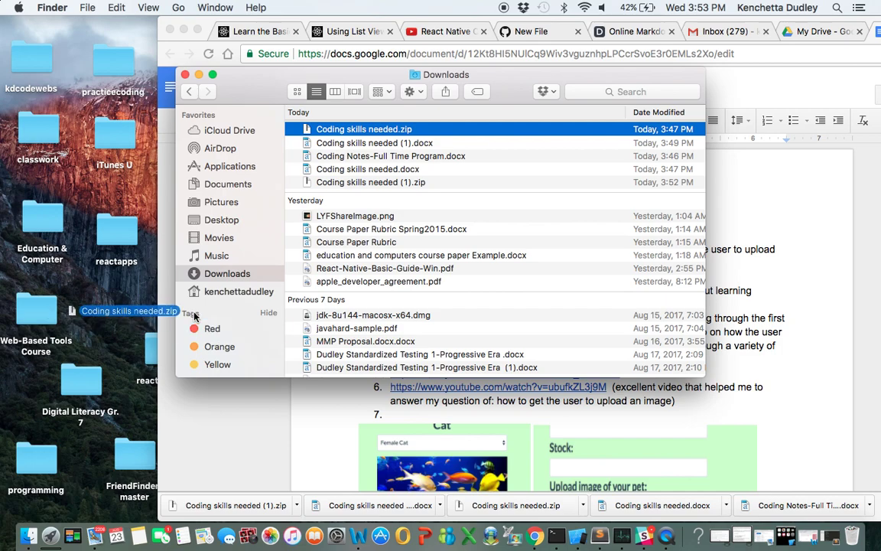
{"action": "left_click_drag", "start_coordinate": [155, 253], "coordinate": [194, 316]}
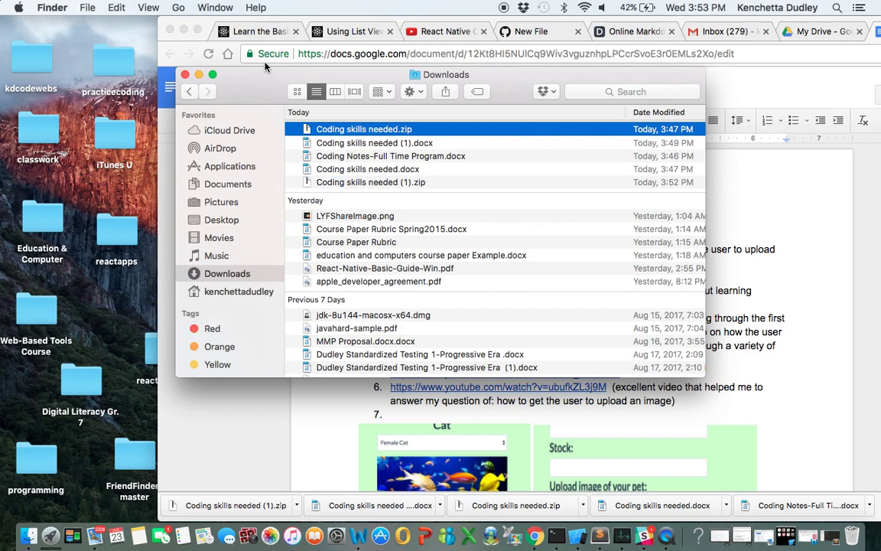
- Minimize Chrome and close the Downloads window, leaving the zip on the desktop
{"action": "left_click", "coordinate": [183, 31]}
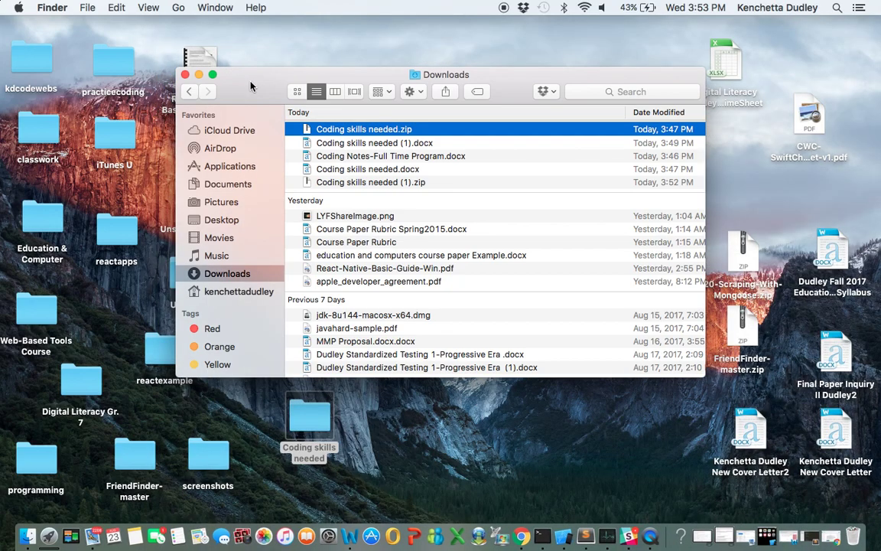
{"action": "left_click_drag", "start_coordinate": [251, 85], "coordinate": [413, 71]}
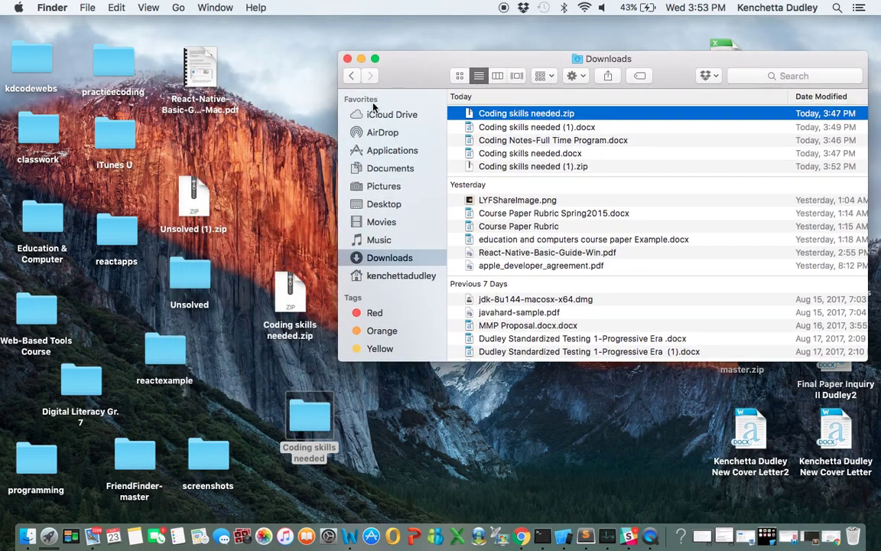
{"action": "left_click", "coordinate": [289, 295]}
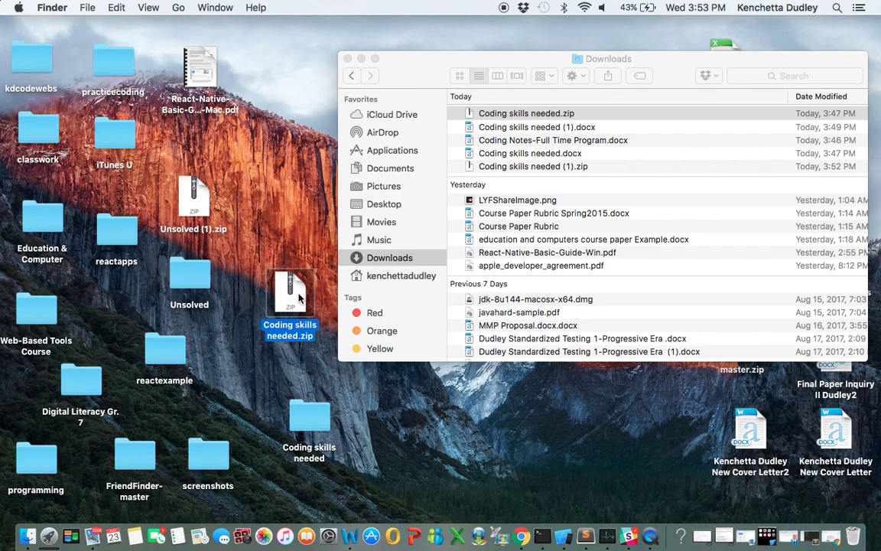
{"action": "left_click", "coordinate": [347, 60]}
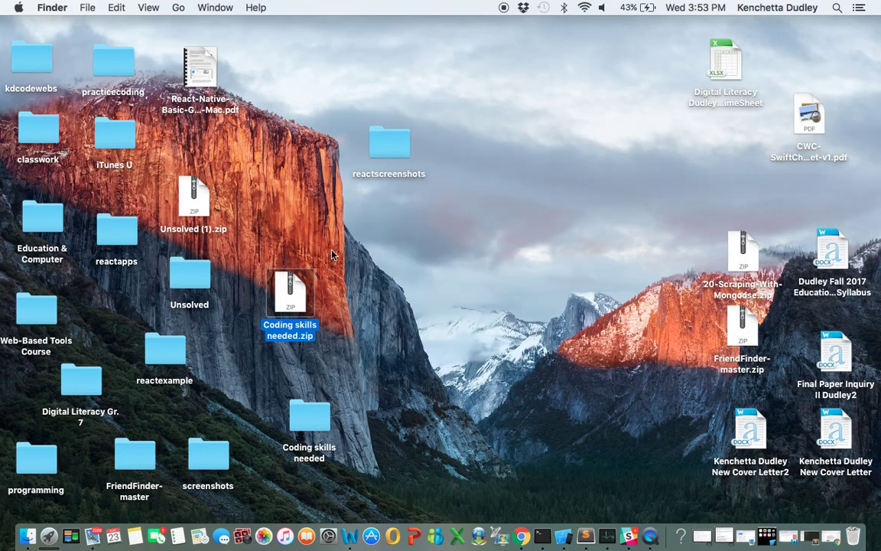
- Unzip Coding skills needed.zip into Coding skills needed 2, move it aside, and launch Sublime Text
{"action": "double_click", "coordinate": [295, 306]}
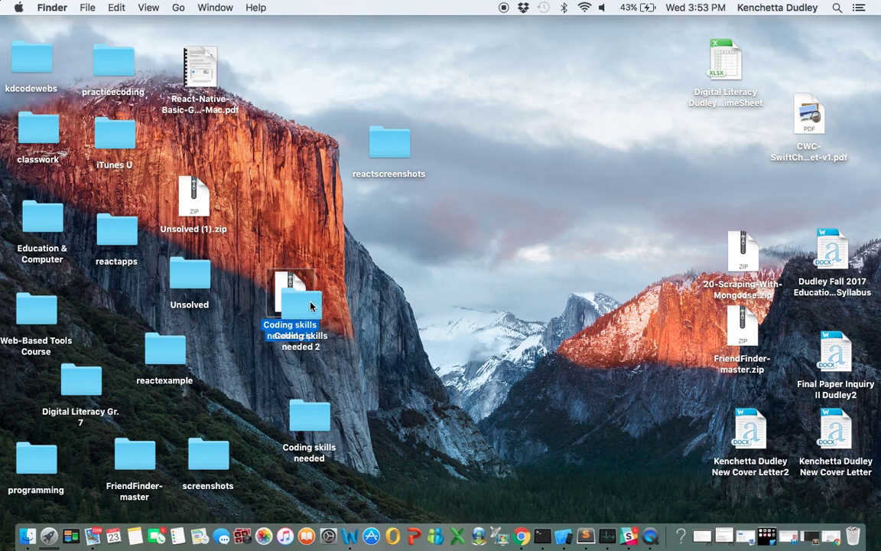
{"action": "left_click_drag", "start_coordinate": [310, 306], "coordinate": [432, 271]}
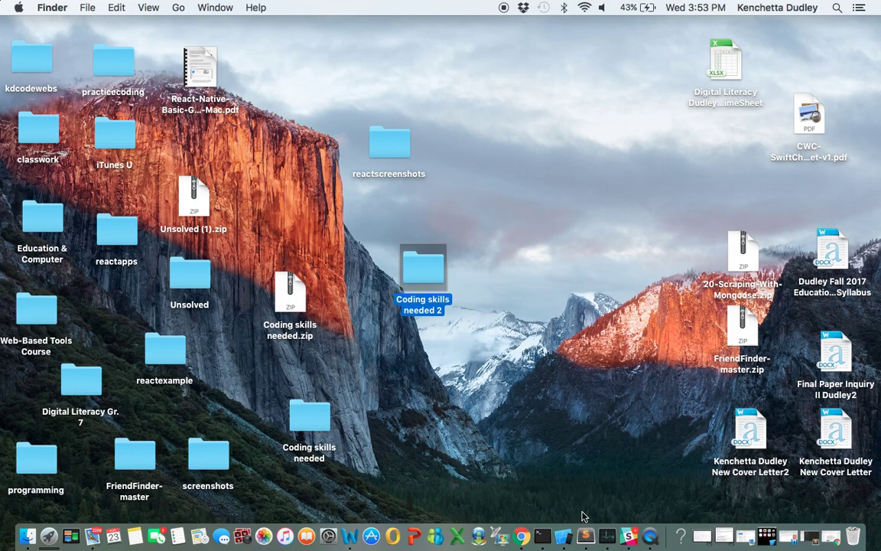
{"action": "left_click", "coordinate": [588, 534]}
- Load Coding skills needed 2 into Sublime Text, review Codingskillsneeded.html, and open it in the browser
{"action": "left_click_drag", "start_coordinate": [535, 382], "coordinate": [589, 540]}
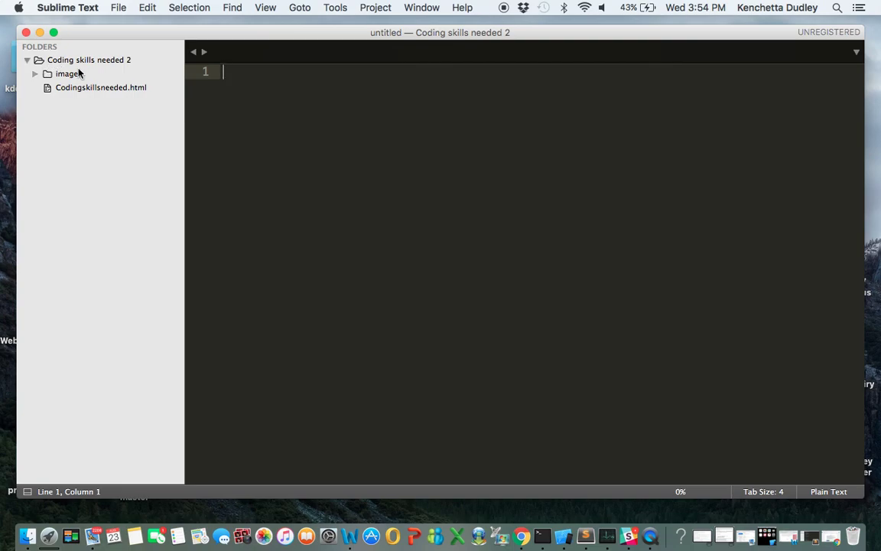
{"action": "left_click", "coordinate": [76, 90]}
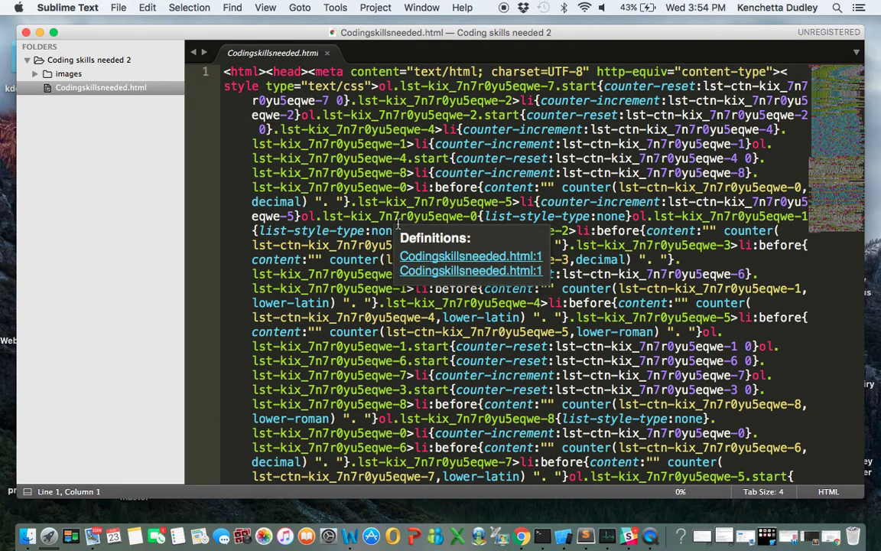
{"action": "scroll", "coordinate": [451, 275], "scroll_direction": "down", "scroll_amount": 2}
{"action": "scroll", "coordinate": [459, 291], "scroll_direction": "up", "scroll_amount": 2}
{"action": "scroll", "coordinate": [507, 322], "scroll_direction": "down", "scroll_amount": 10}
{"action": "scroll", "coordinate": [507, 322], "scroll_direction": "up", "scroll_amount": 10}
{"action": "scroll", "coordinate": [507, 323], "scroll_direction": "up", "scroll_amount": 5}
{"action": "scroll", "coordinate": [508, 322], "scroll_direction": "down", "scroll_amount": 3}
{"action": "scroll", "coordinate": [507, 322], "scroll_direction": "down", "scroll_amount": 3}
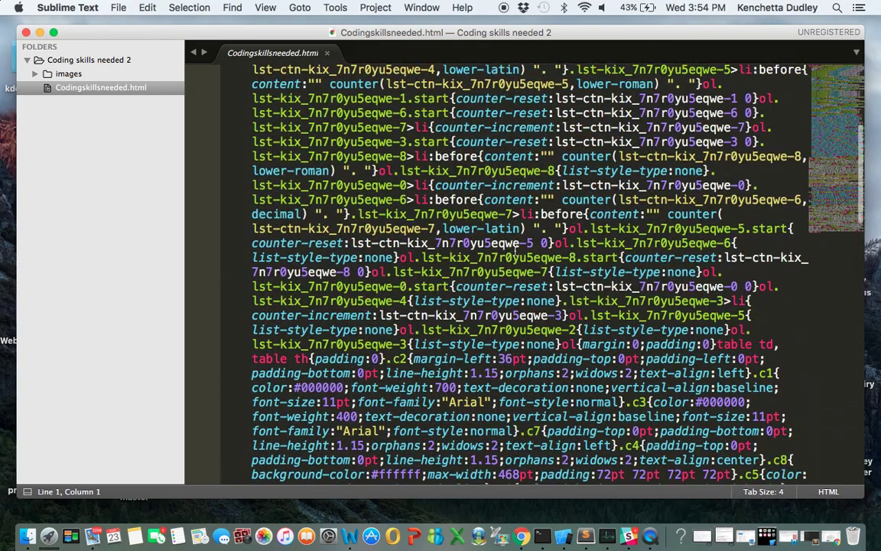
{"action": "right_click", "coordinate": [494, 213]}
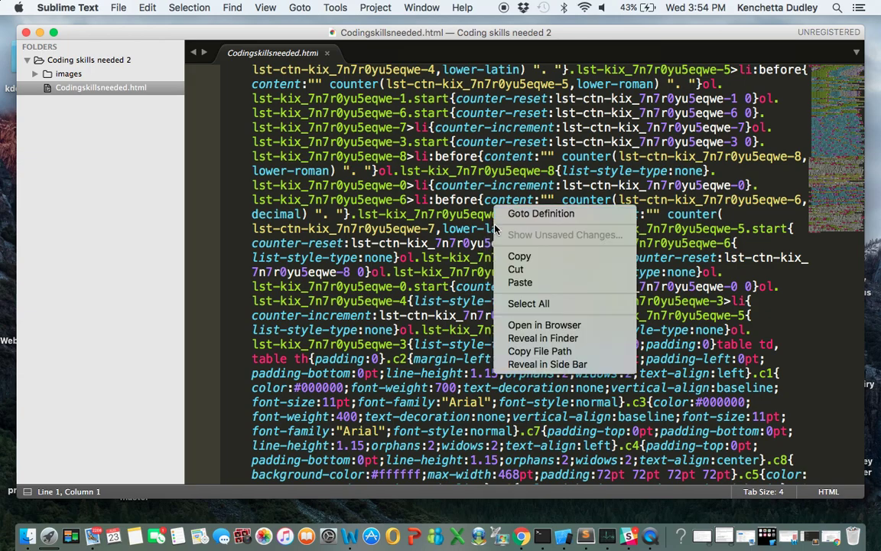
{"action": "left_click", "coordinate": [536, 327]}
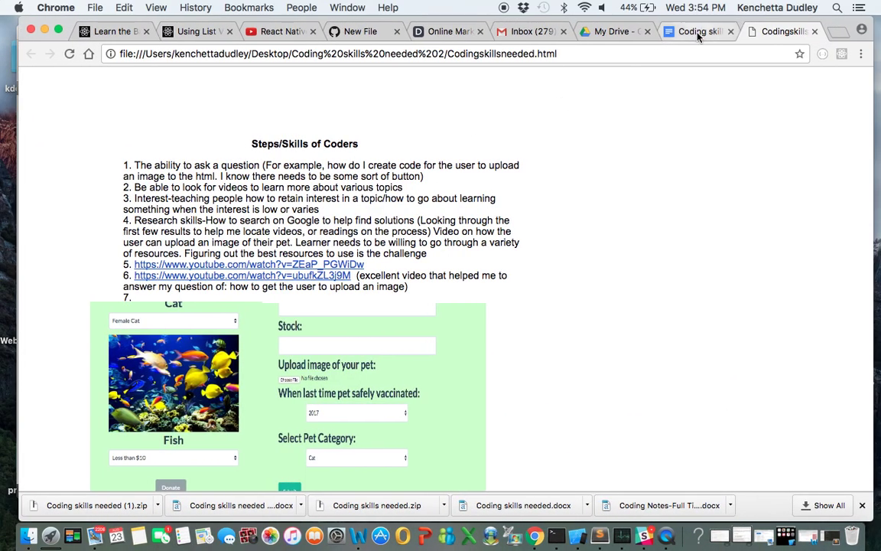
- Compare the exported HTML page with the Google Doc, then close both tabs
{"action": "left_click", "coordinate": [697, 32]}
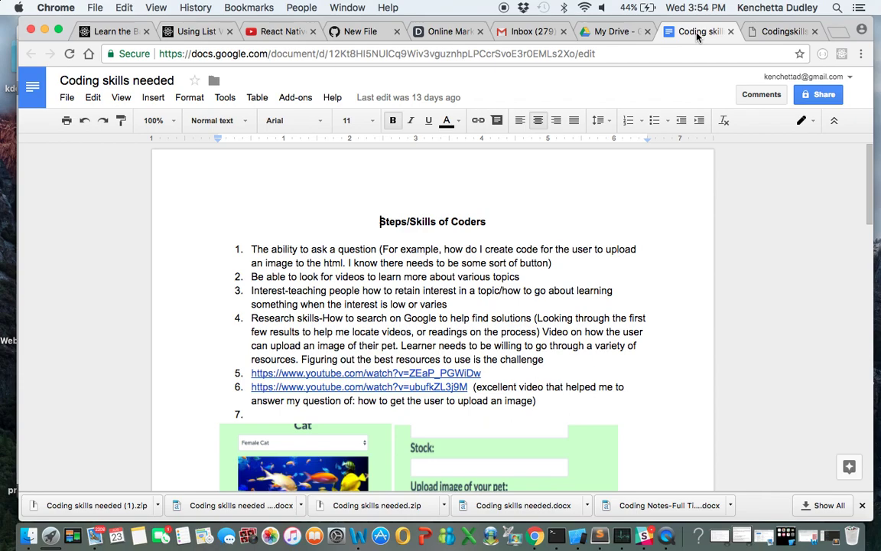
{"action": "left_click", "coordinate": [781, 31]}
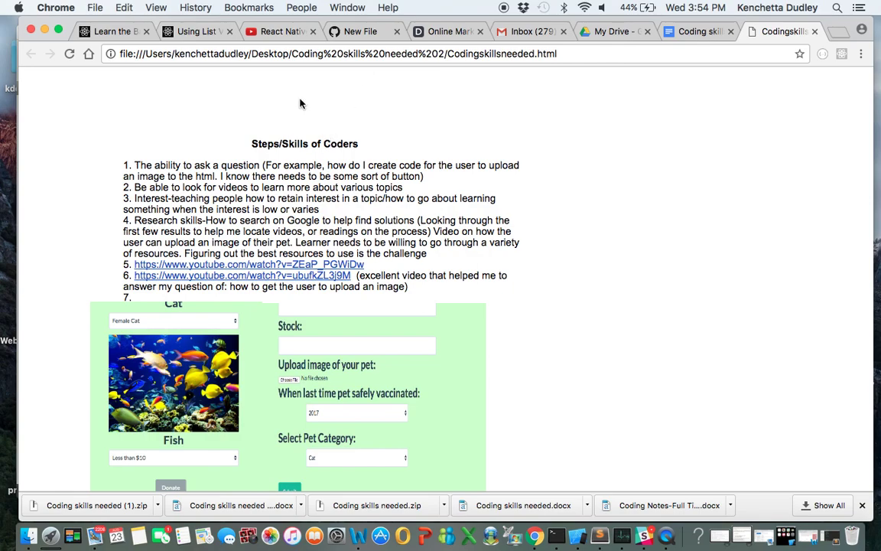
{"action": "left_click_drag", "start_coordinate": [69, 30], "coordinate": [57, 31]}
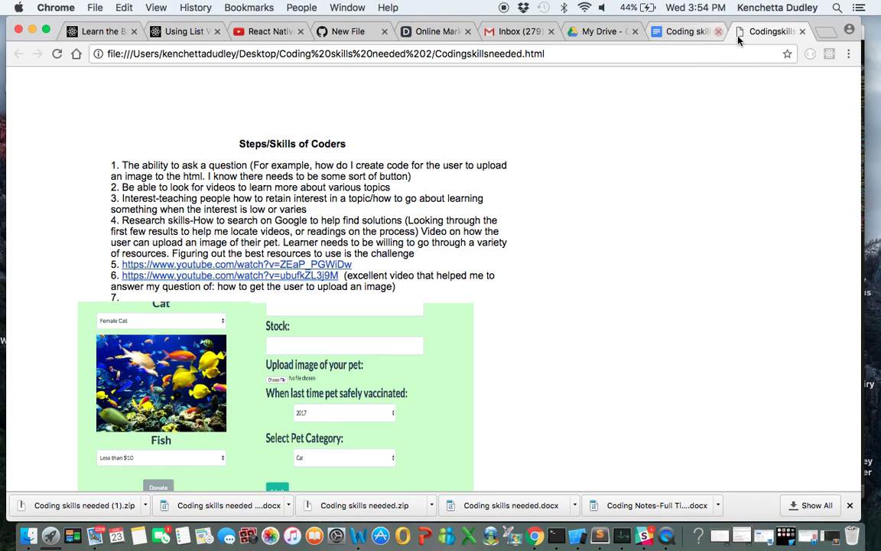
{"action": "left_click", "coordinate": [803, 33]}
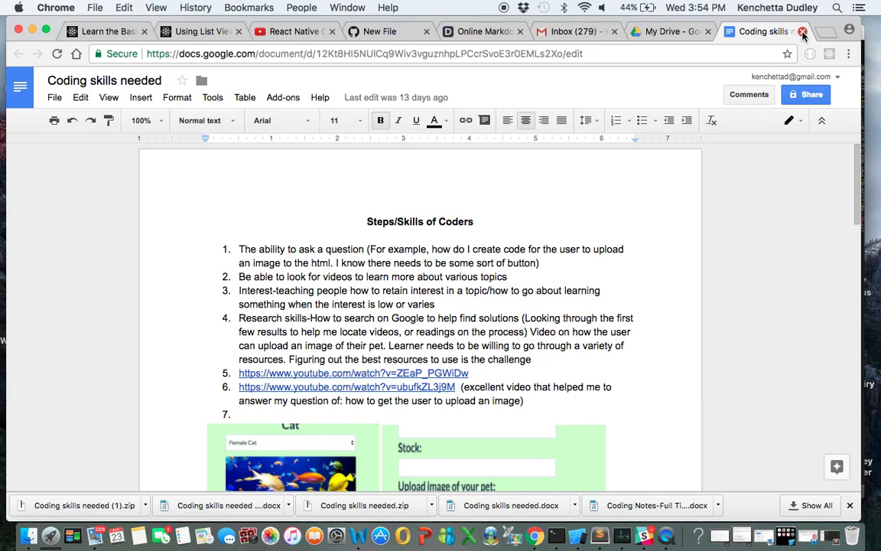
{"action": "left_click", "coordinate": [803, 32]}
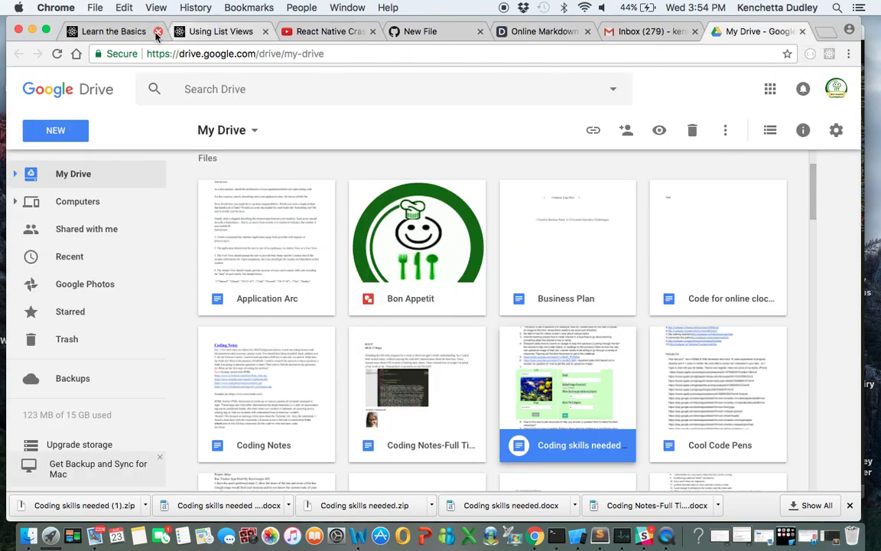